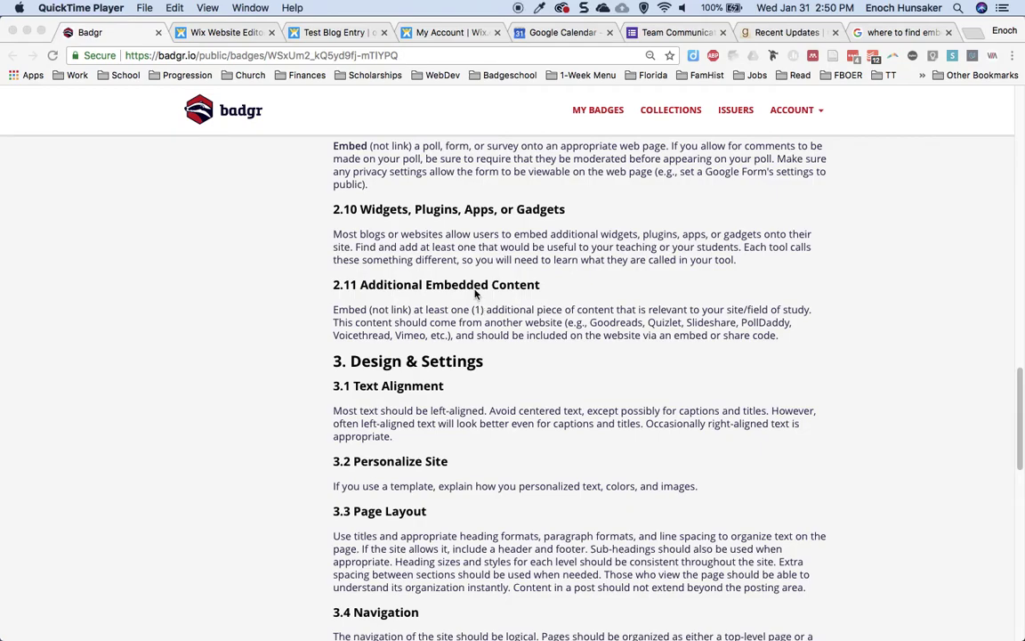
# Examine requirement 2.11 Additional Embedded Content on the badge page, including its example source websites such as Goodreads and Quizlet.
pyautogui.click(345, 291)
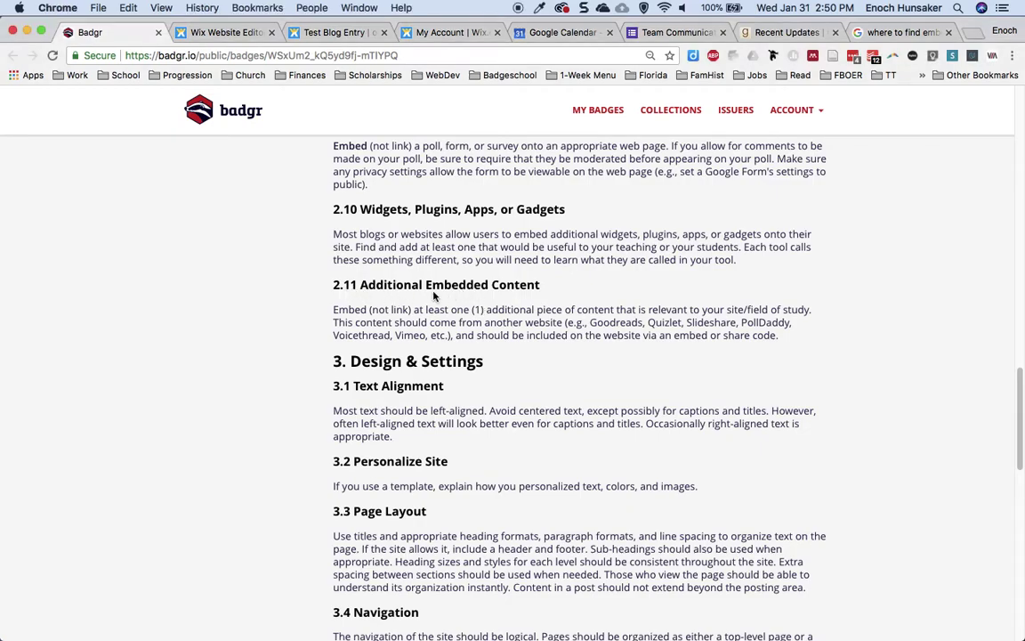
pyautogui.moveTo(334, 285); pyautogui.dragTo(792, 332)
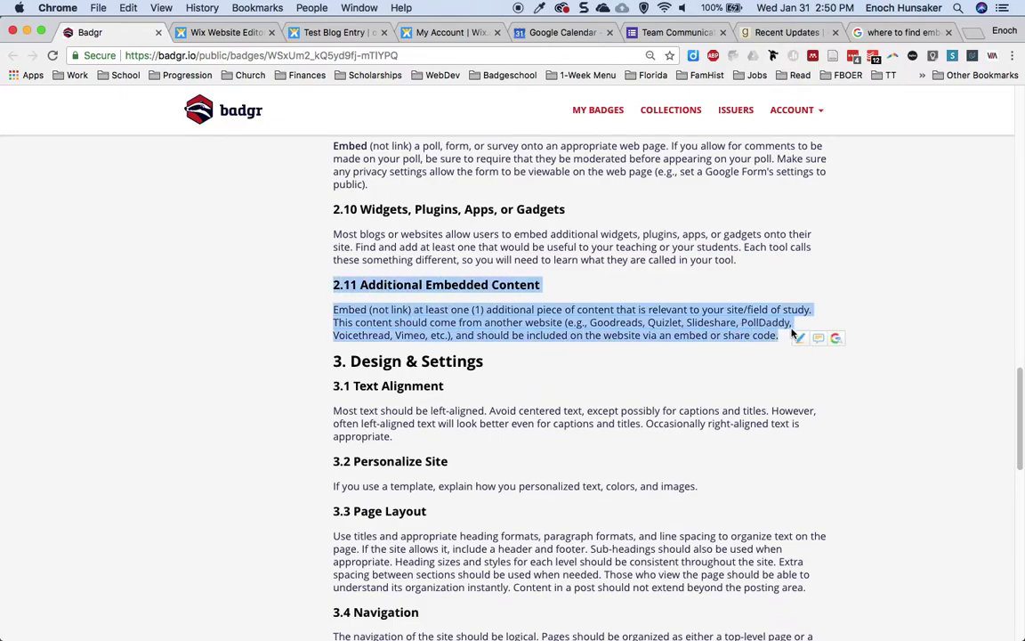
pyautogui.click(687, 331)
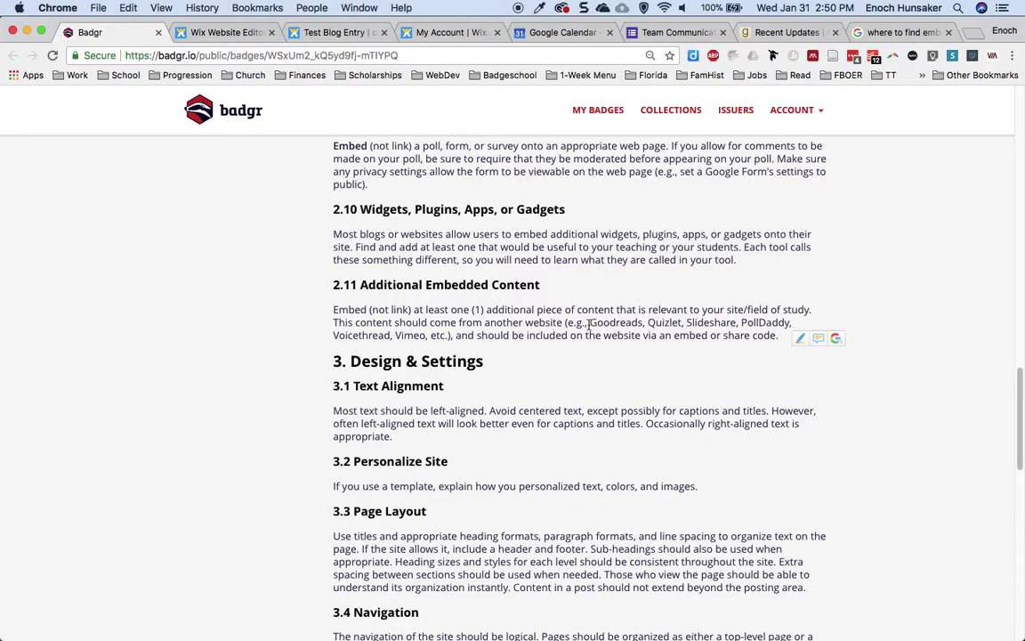
pyautogui.moveTo(589, 324); pyautogui.dragTo(445, 336)
pyautogui.click(523, 337)
pyautogui.moveTo(589, 324); pyautogui.dragTo(683, 323)
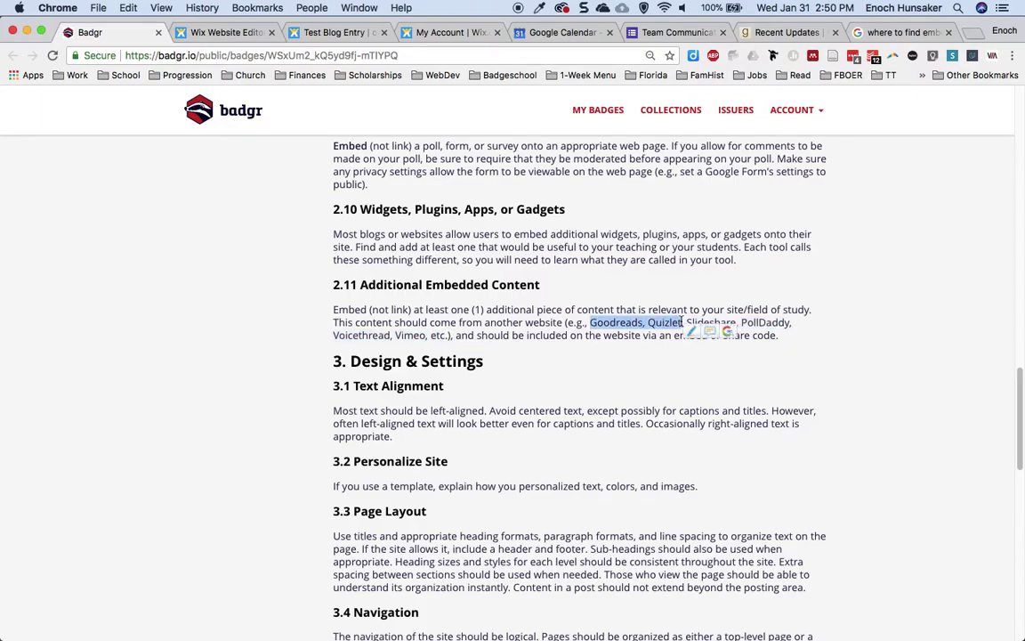
pyautogui.click(666, 323)
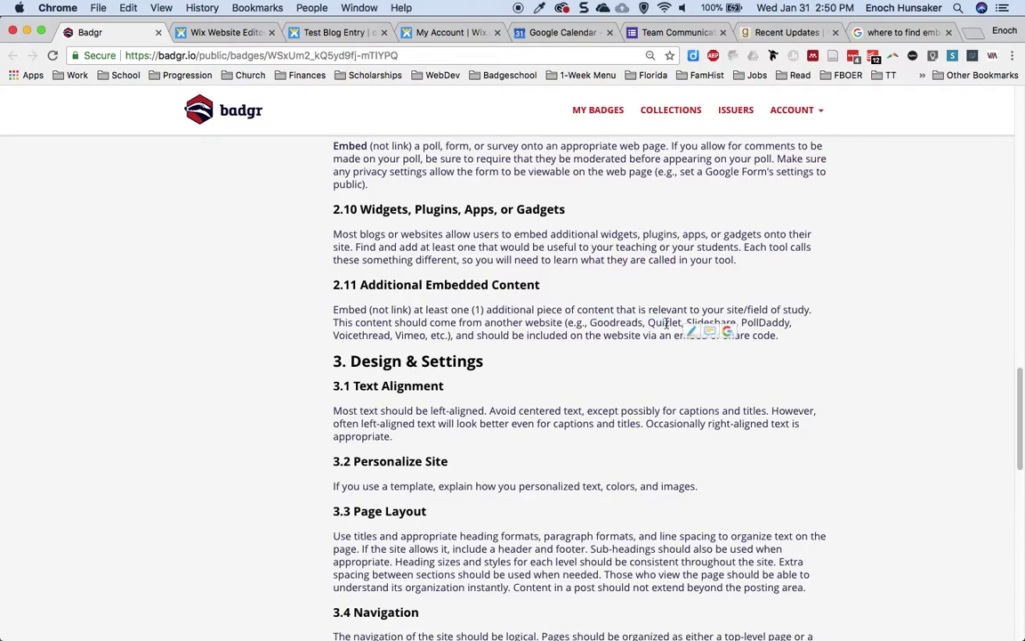
pyautogui.moveTo(597, 324); pyautogui.dragTo(637, 326)
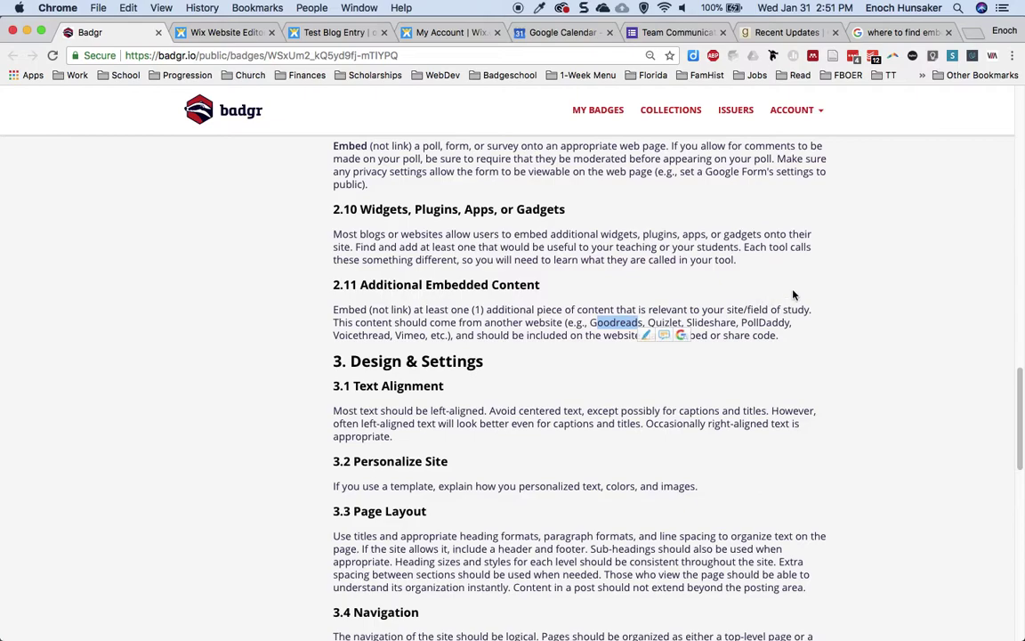
# Switch to Goodreads and open the Custom Widget section of the account's widget settings.
pyautogui.click(789, 33)
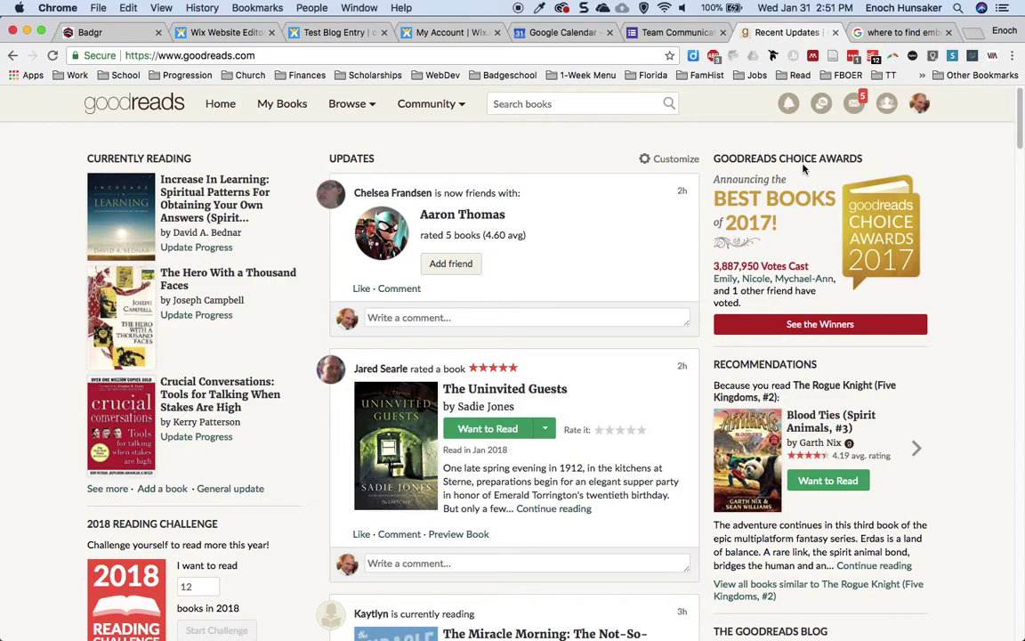
pyautogui.click(923, 105)
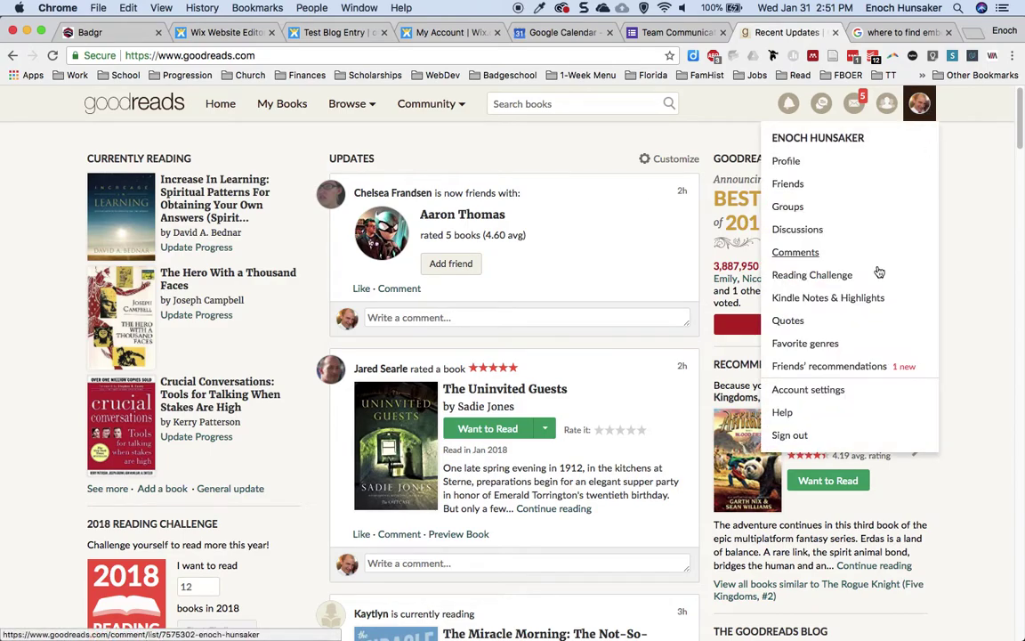
pyautogui.click(851, 393)
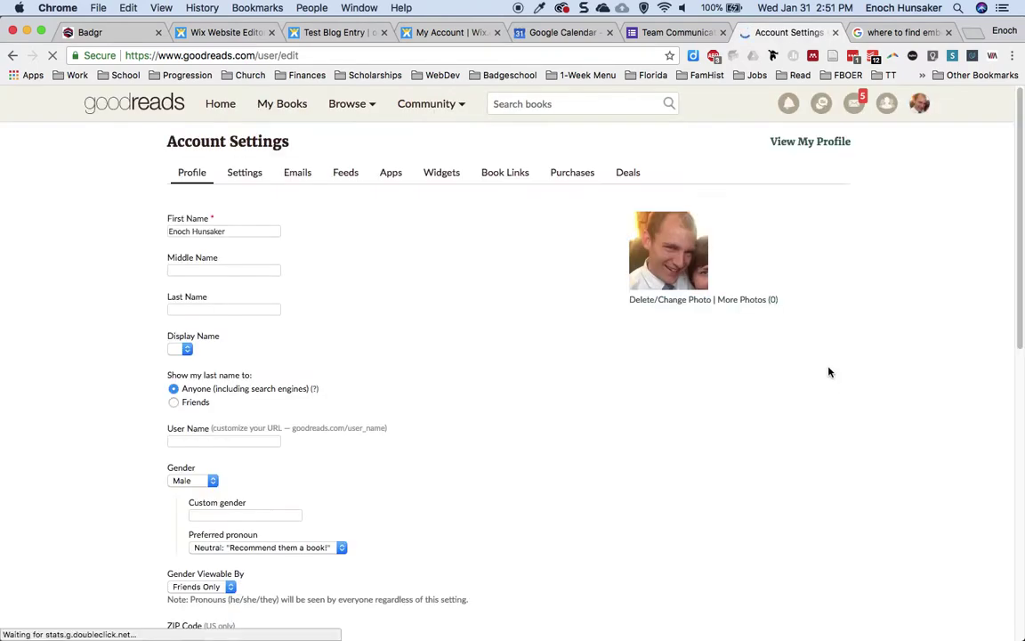
pyautogui.click(444, 174)
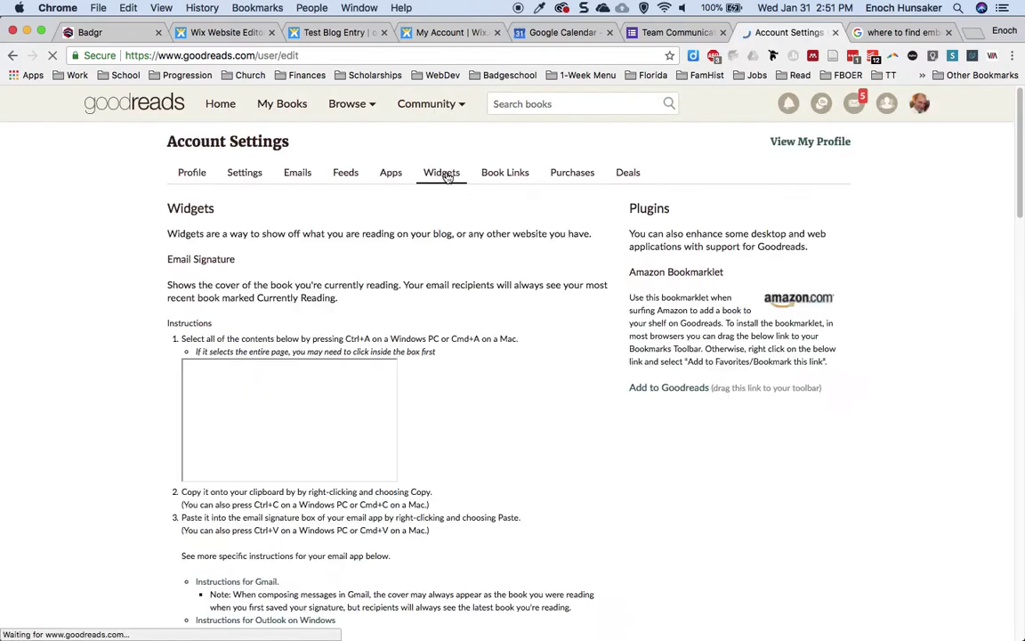
pyautogui.scroll(-10, 516, 298)
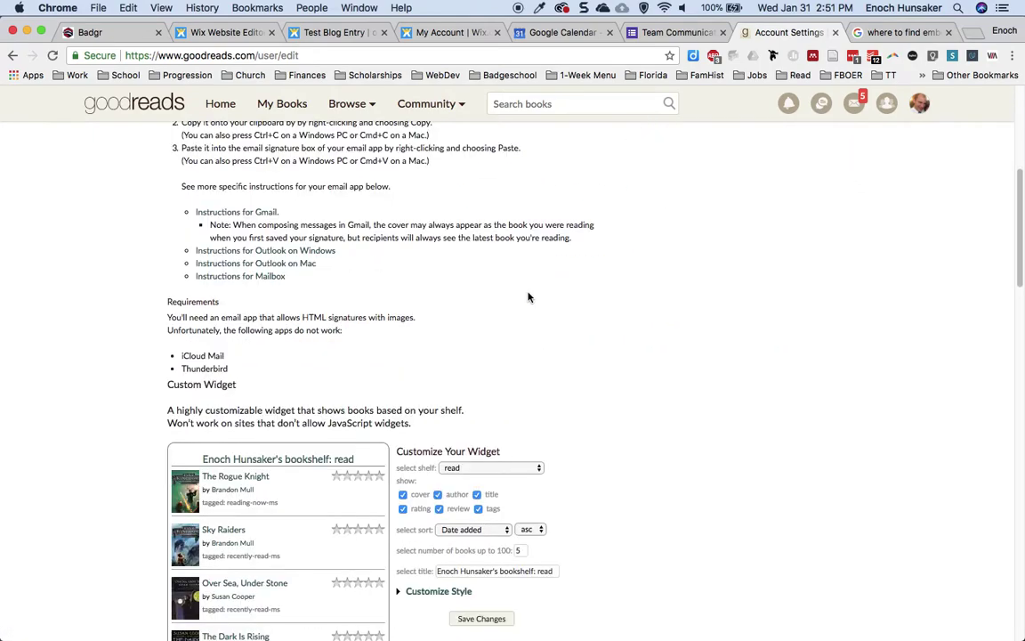
pyautogui.scroll(-1, 528, 295)
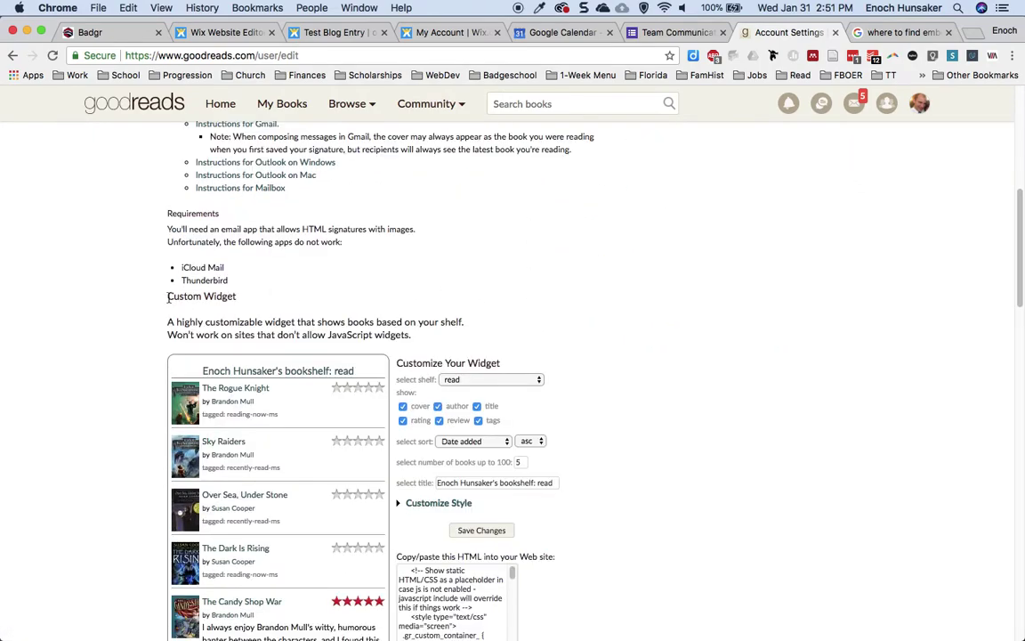
pyautogui.scroll(-3, 475, 279)
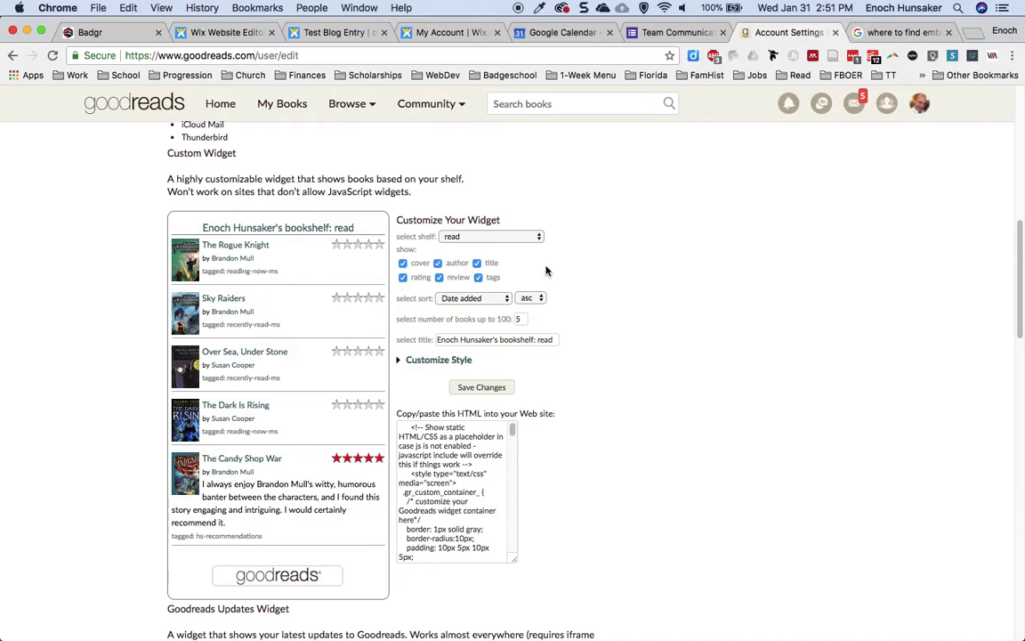
# Set the custom widget's shelf to ya-lit-420, keep covers shown, and title the widget "Recommendations".
pyautogui.click(500, 238)
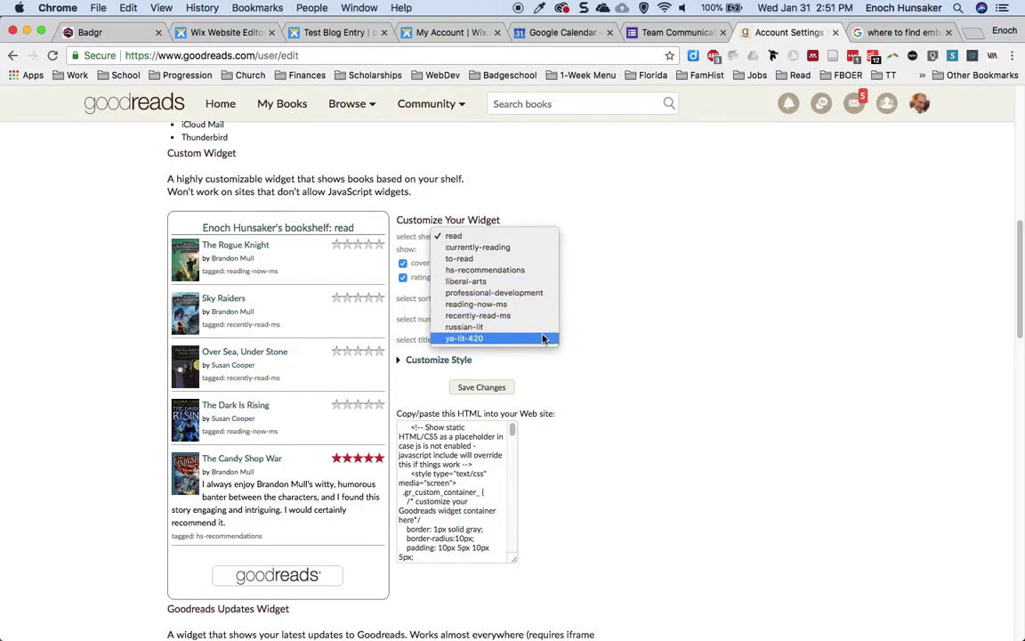
pyautogui.click(544, 339)
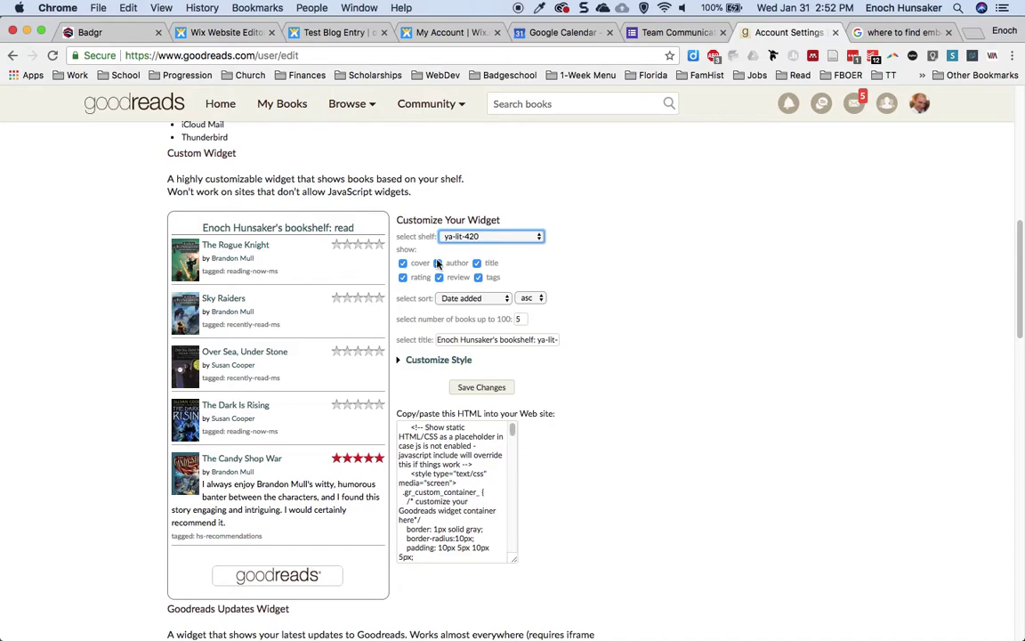
pyautogui.click(404, 265)
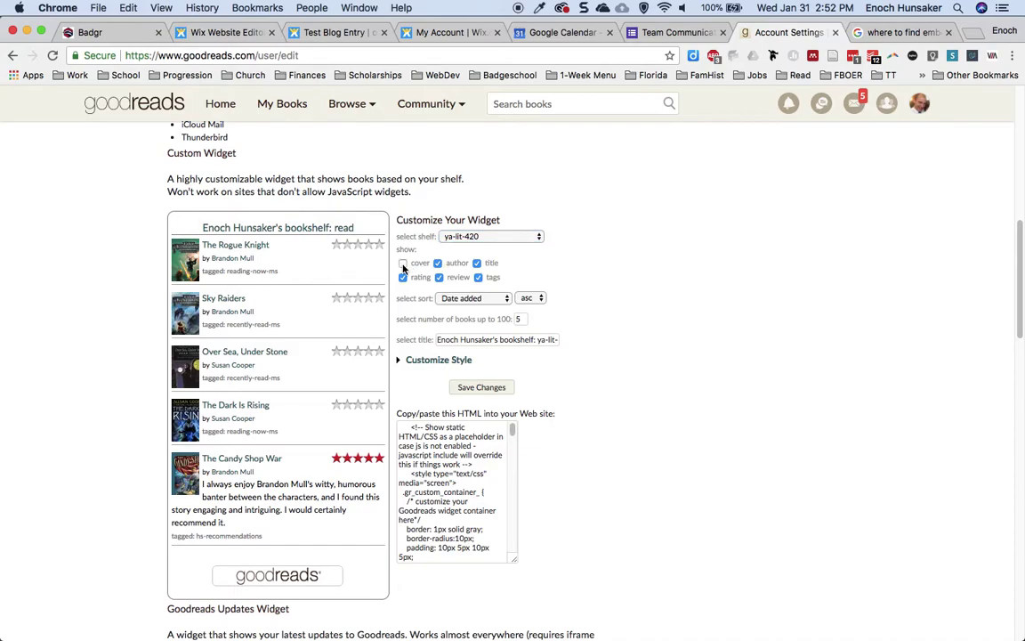
pyautogui.click(402, 265)
pyautogui.scroll(-1, 566, 265)
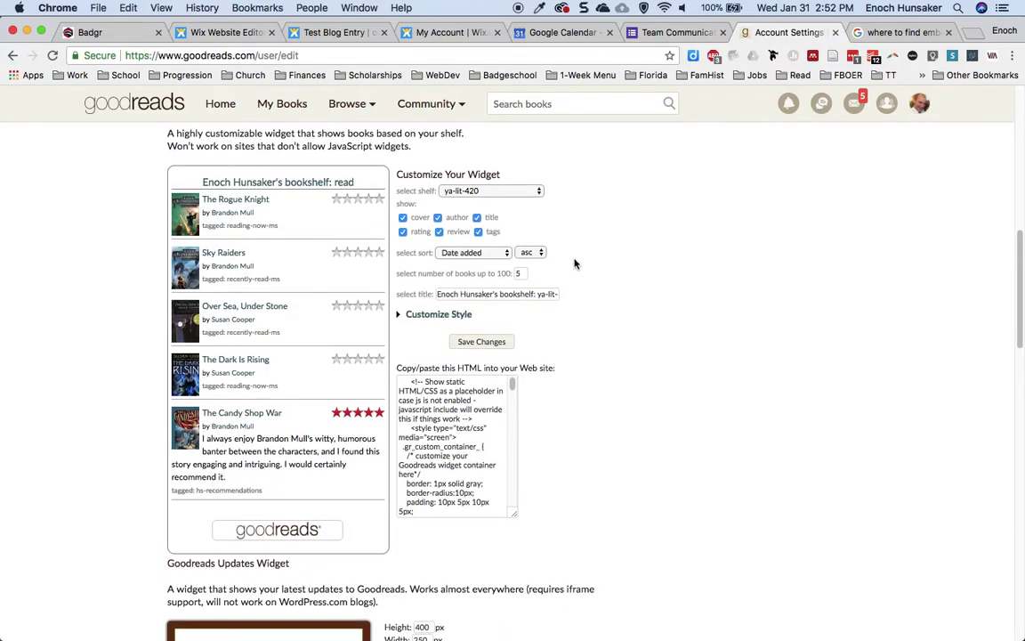
pyautogui.tripleClick(483, 296)
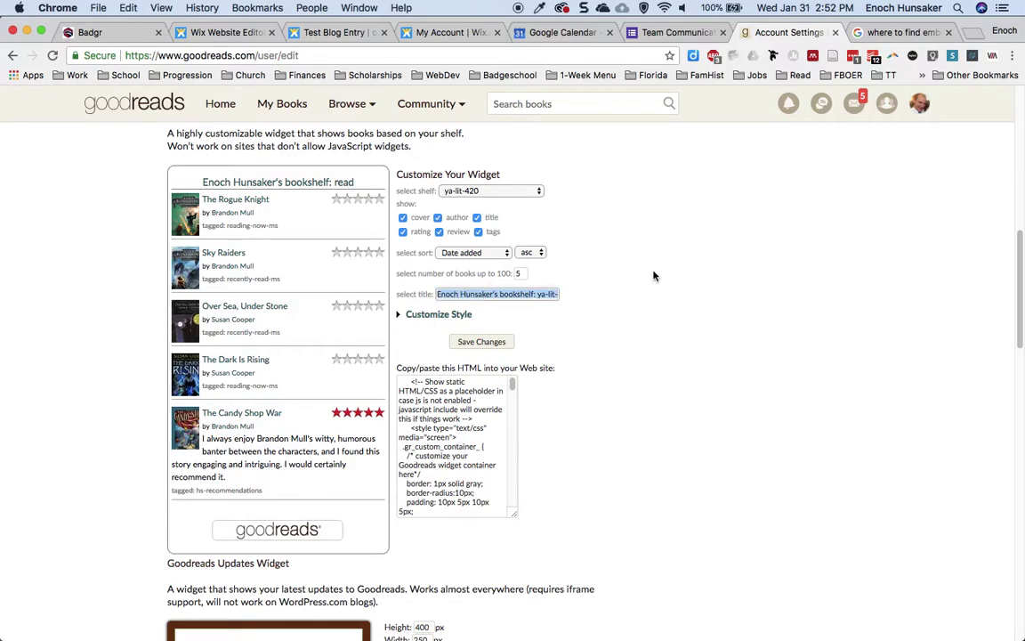
pyautogui.write('Re')
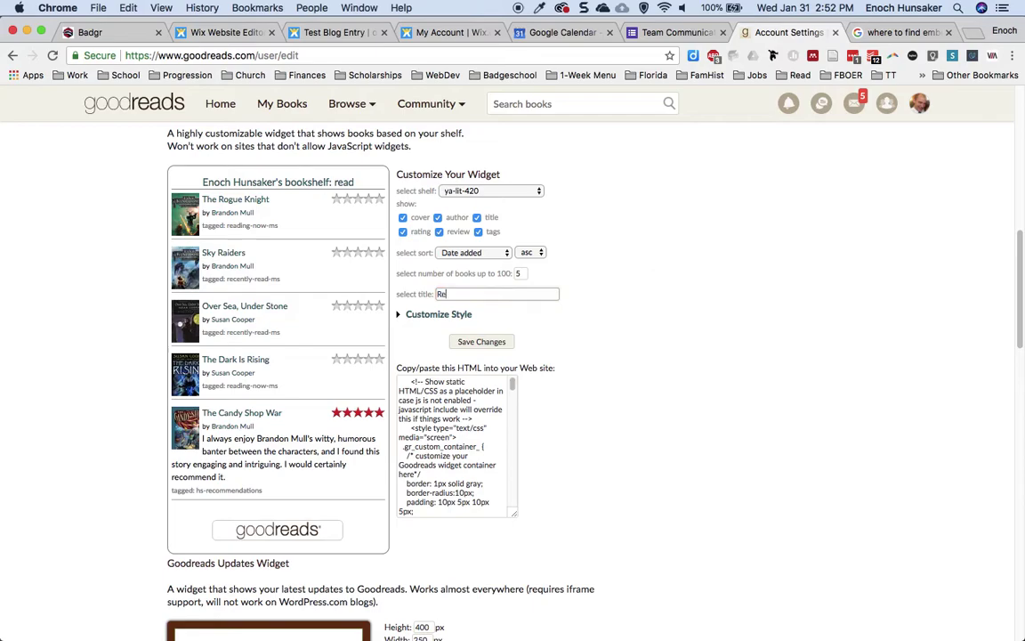
pyautogui.write('commendations')
# Customize the widget's style with a medium cover size and the cover position set to right.
pyautogui.click(410, 322)
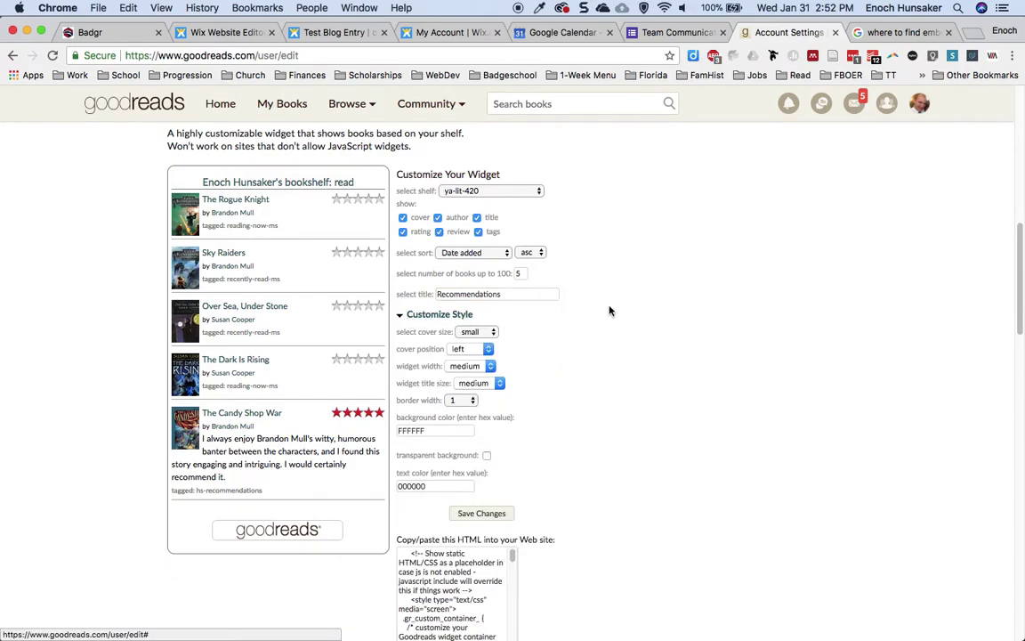
pyautogui.scroll(-2, 597, 285)
pyautogui.click(487, 264)
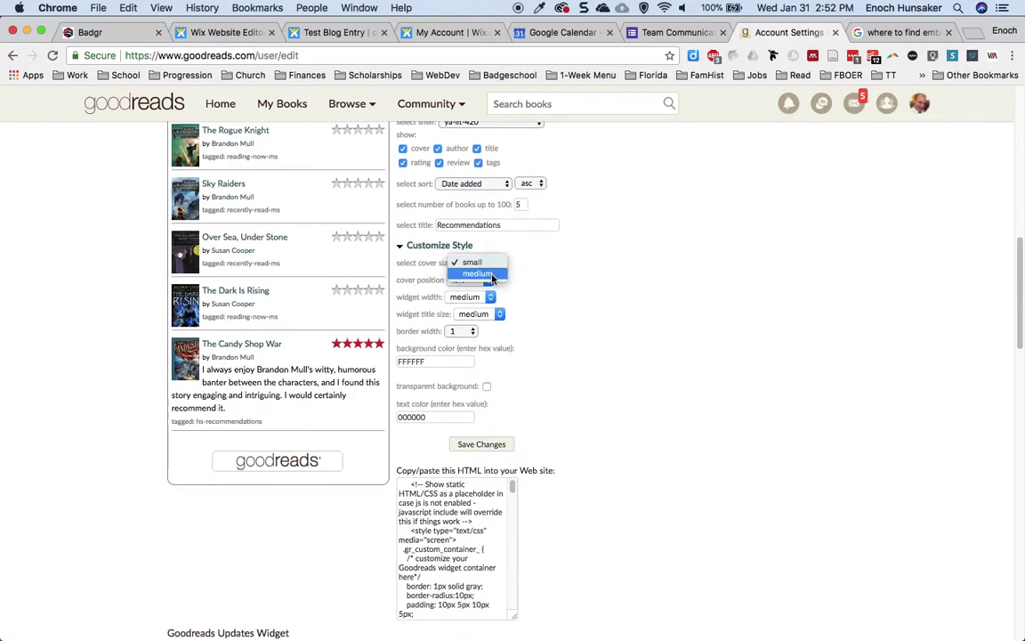
pyautogui.click(485, 272)
pyautogui.click(489, 265)
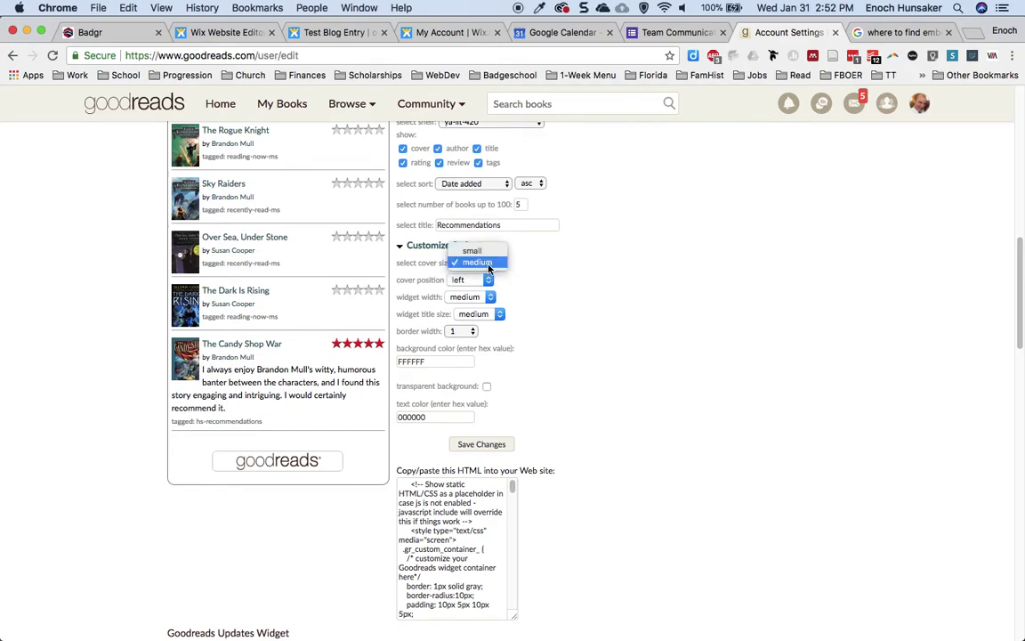
pyautogui.click(486, 264)
pyautogui.click(487, 280)
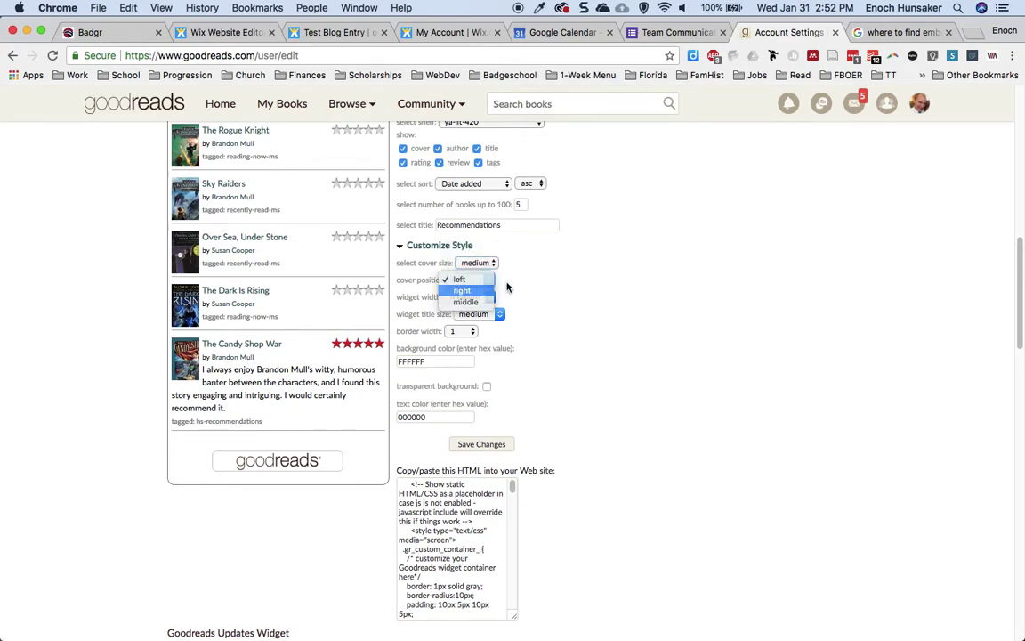
pyautogui.click(480, 290)
pyautogui.click(458, 362)
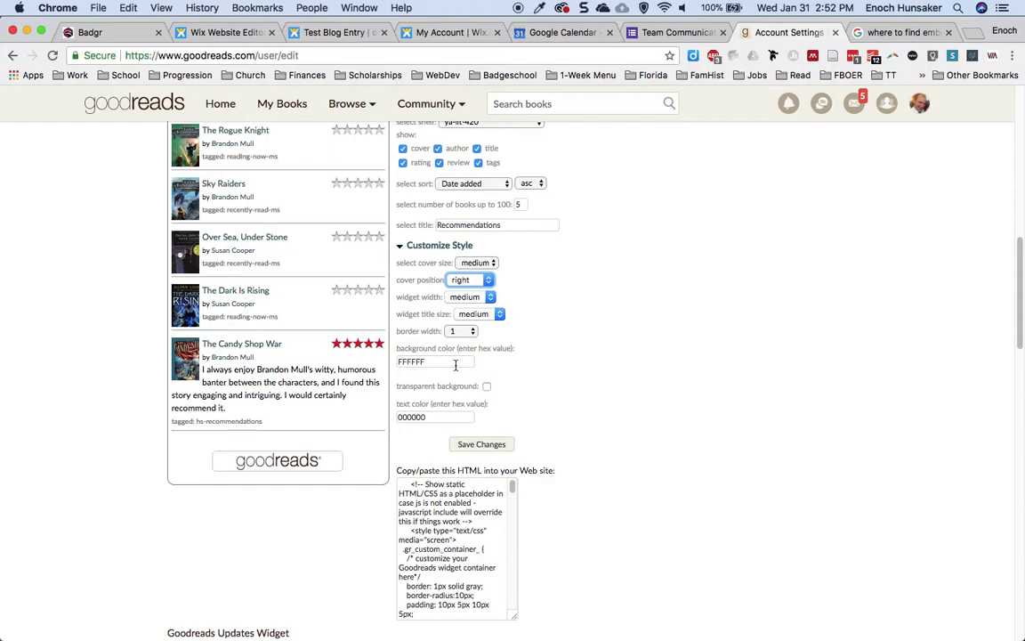
pyautogui.scroll(-3, 595, 361)
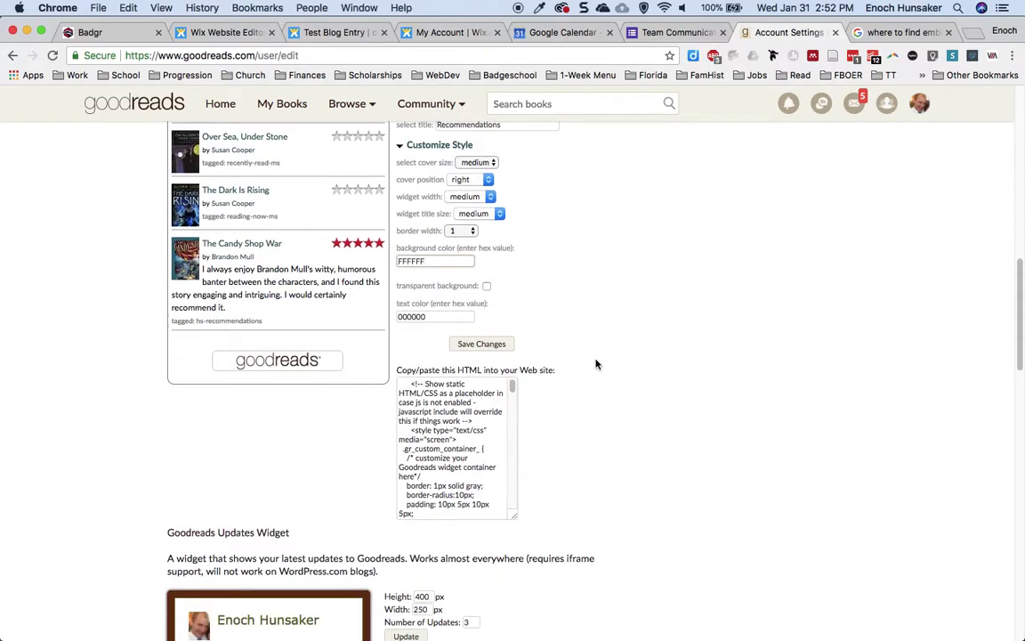
# Save the custom widget changes and copy all of its generated HTML code.
pyautogui.click(482, 346)
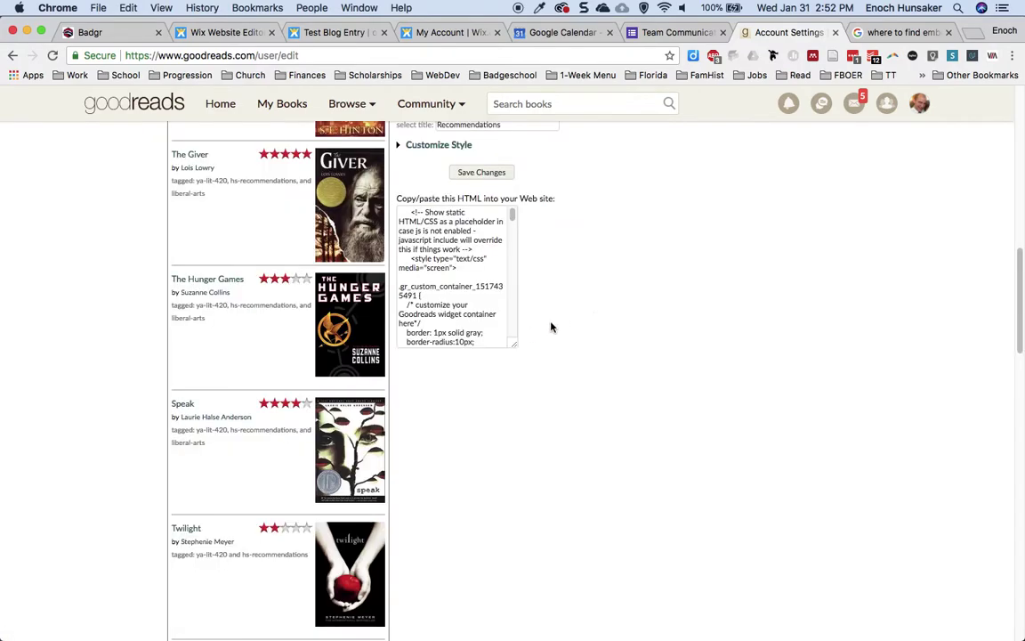
pyautogui.scroll(5, 642, 323)
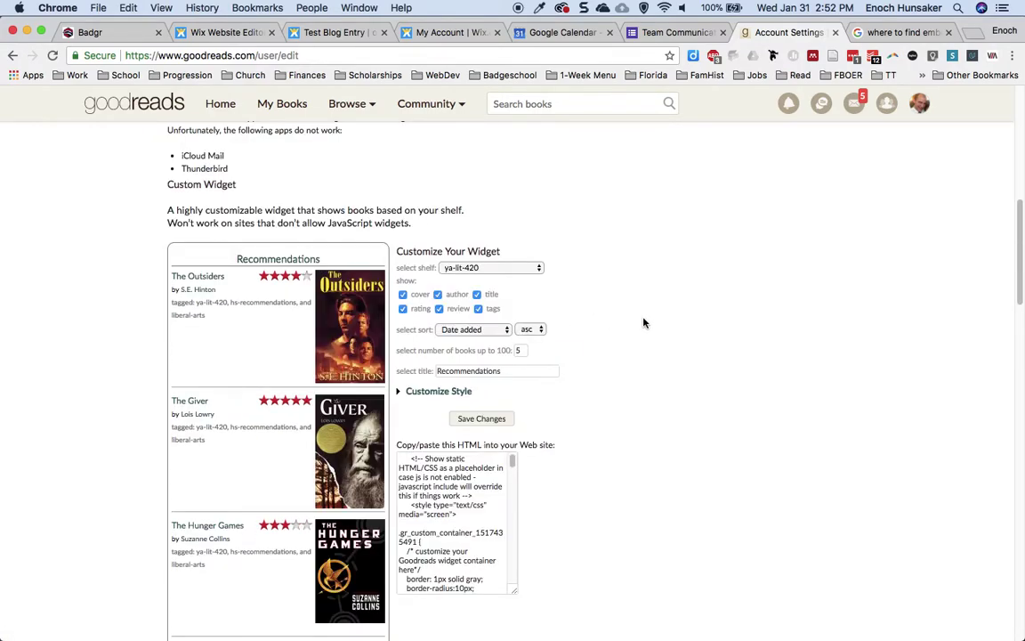
pyautogui.scroll(-3, 645, 323)
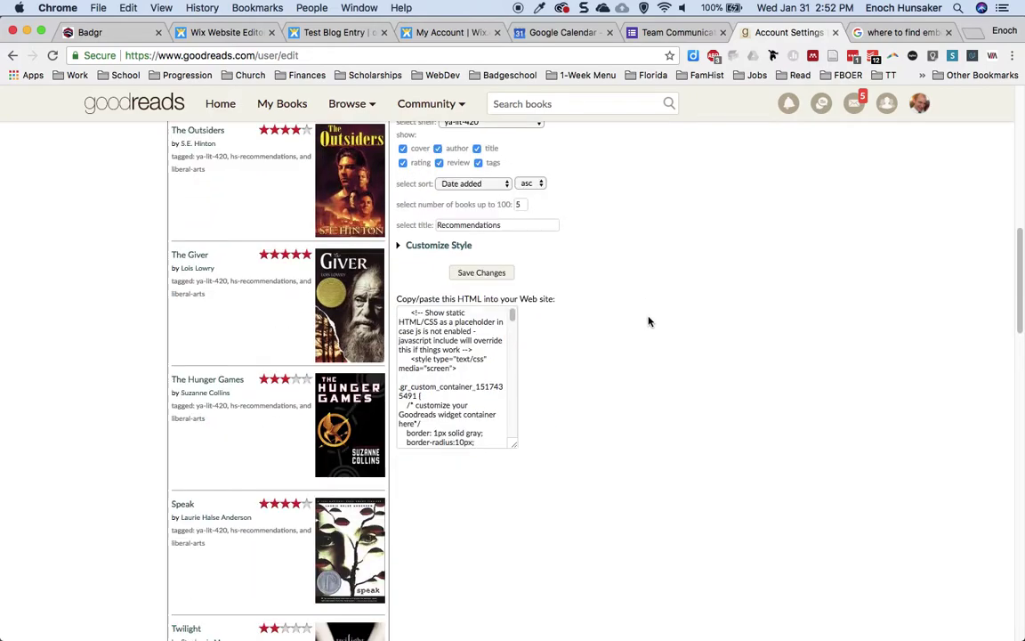
pyautogui.click(464, 340)
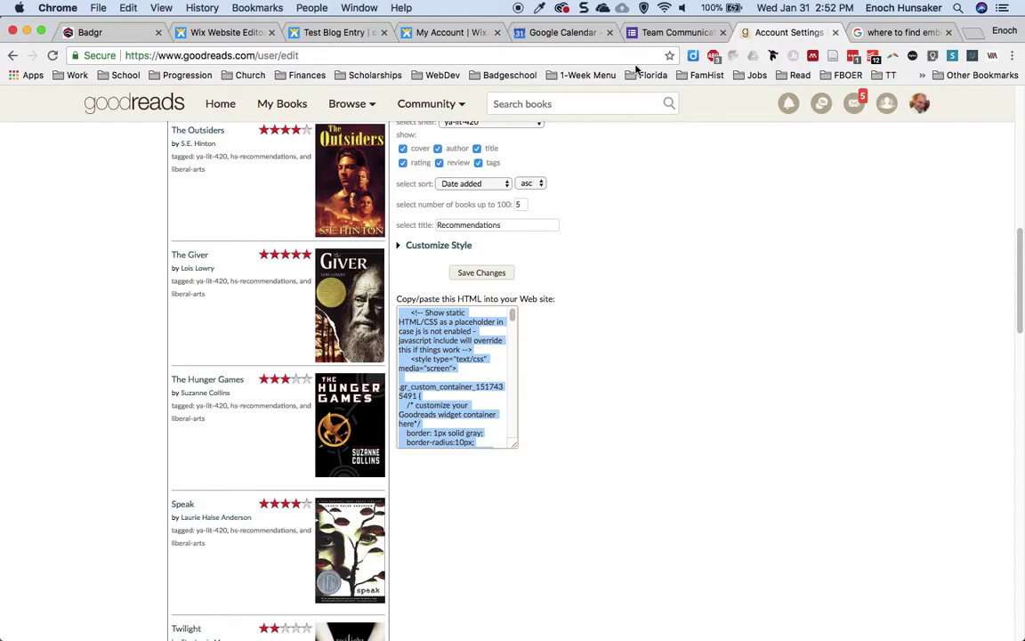
# Switch to the Wix editor and add an HTML code element containing the copied Goodreads widget code to the About Me page.
pyautogui.click(238, 34)
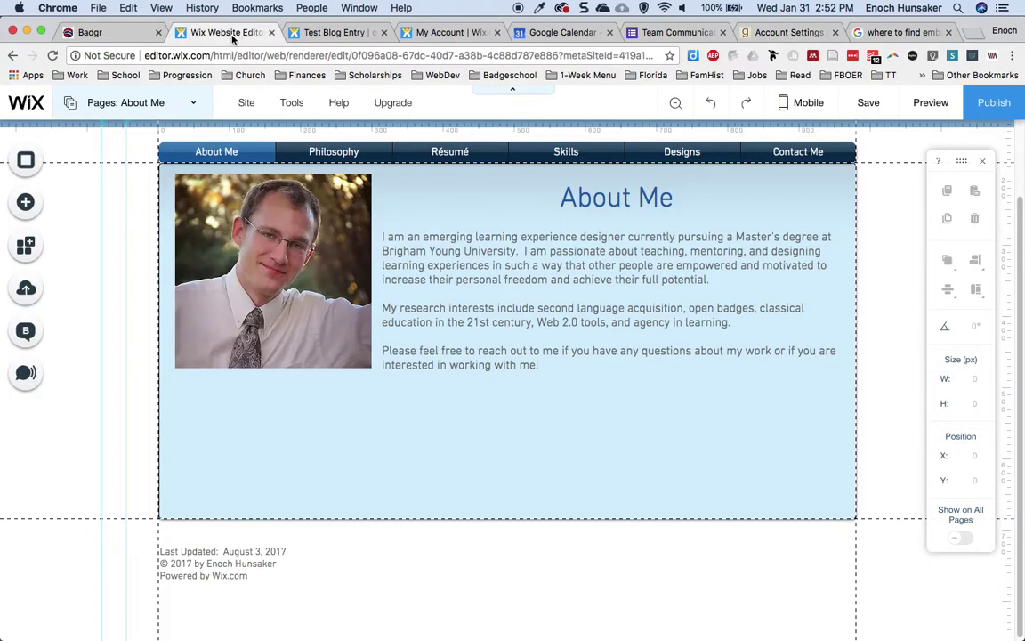
pyautogui.click(24, 204)
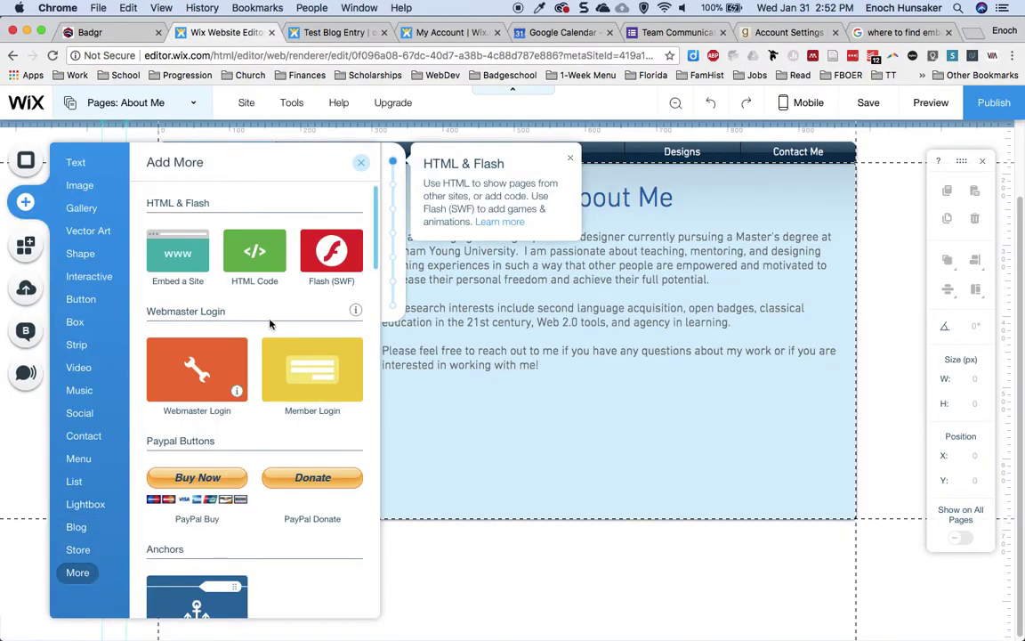
pyautogui.click(258, 265)
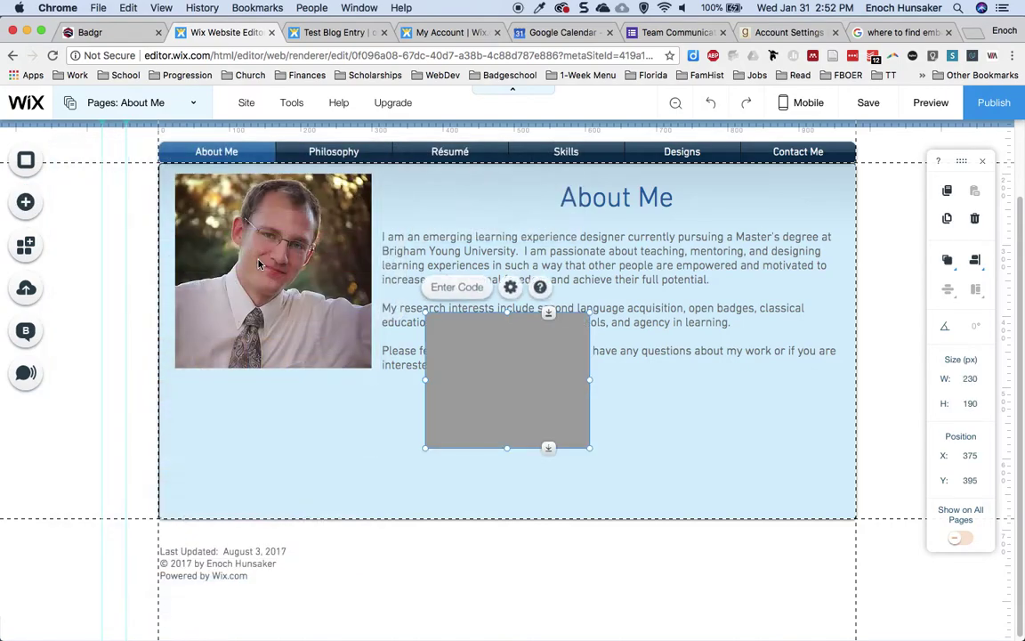
pyautogui.click(459, 288)
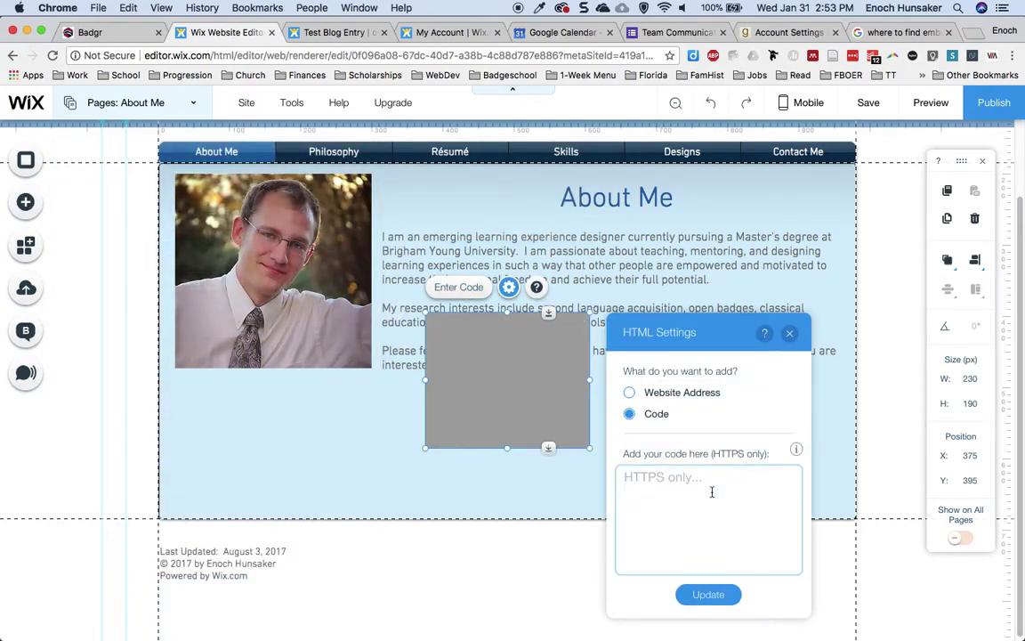
pyautogui.press('super+v')
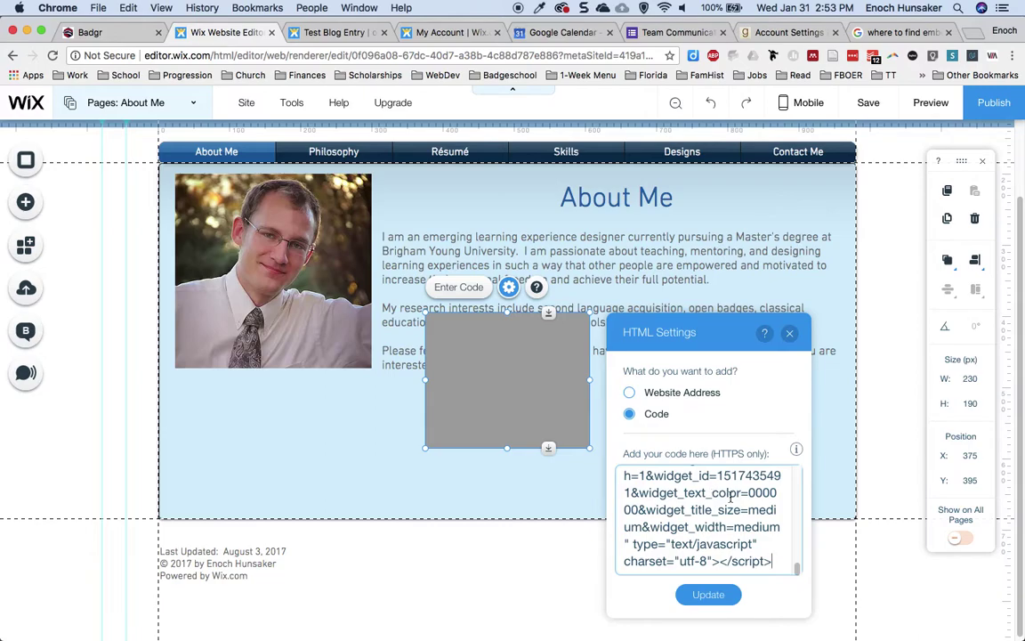
pyautogui.click(723, 593)
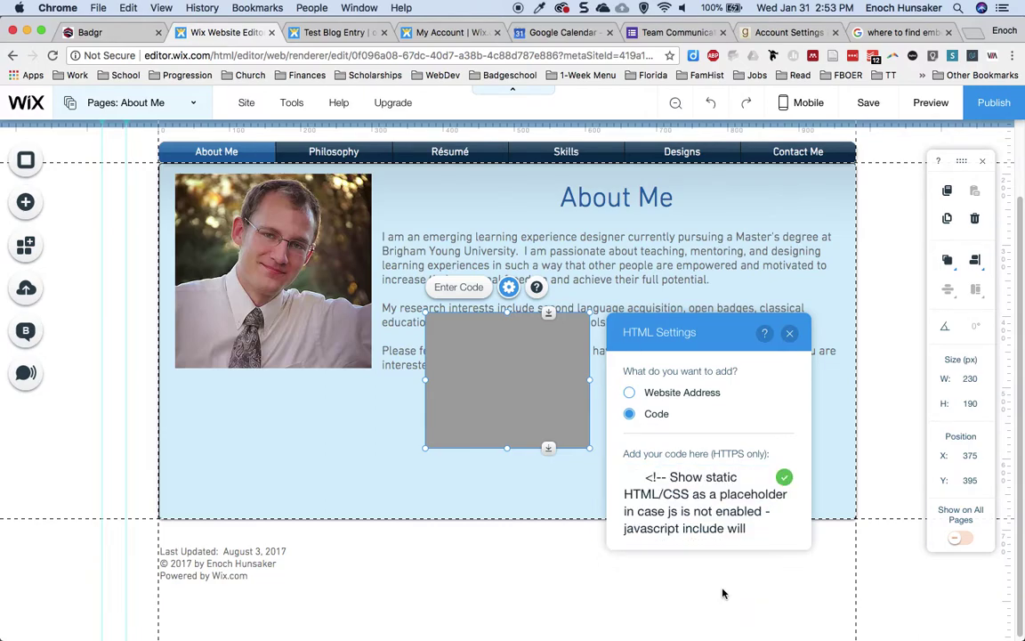
pyautogui.click(789, 333)
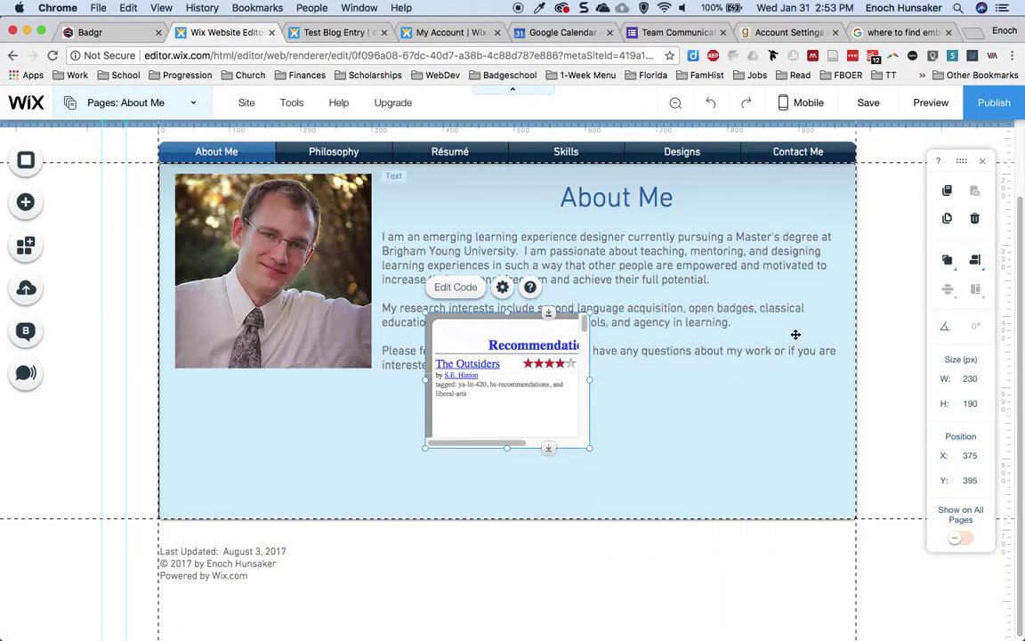
# Resize the embedded Recommendations widget to about 348 px wide and 572 px high, and keep it selected.
pyautogui.moveTo(590, 380); pyautogui.dragTo(826, 351)
pyautogui.moveTo(623, 450); pyautogui.dragTo(625, 607)
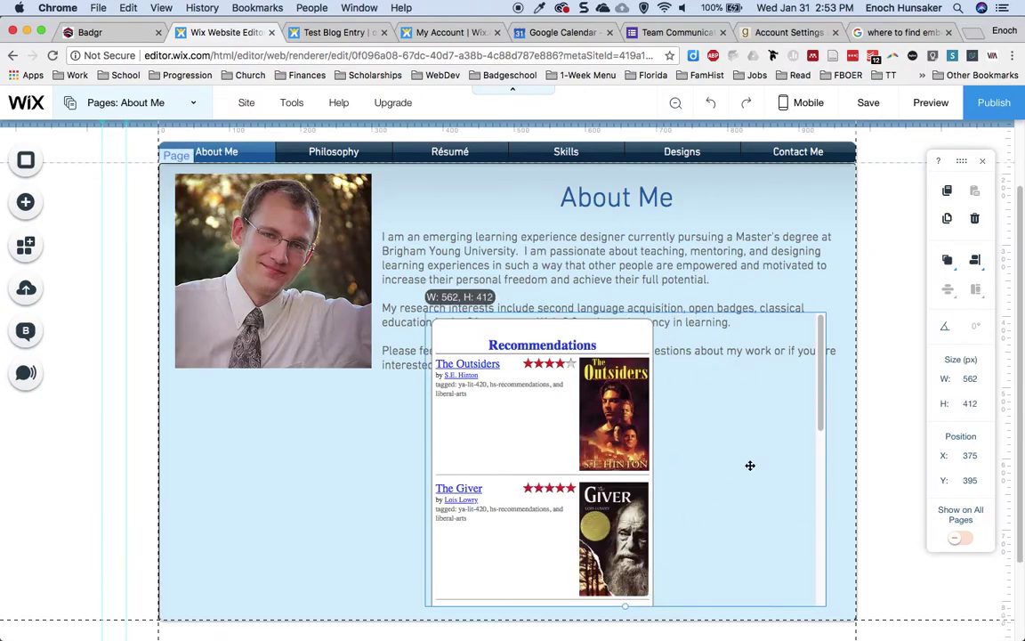
pyautogui.moveTo(828, 453); pyautogui.dragTo(679, 462)
pyautogui.scroll(-2, 710, 412)
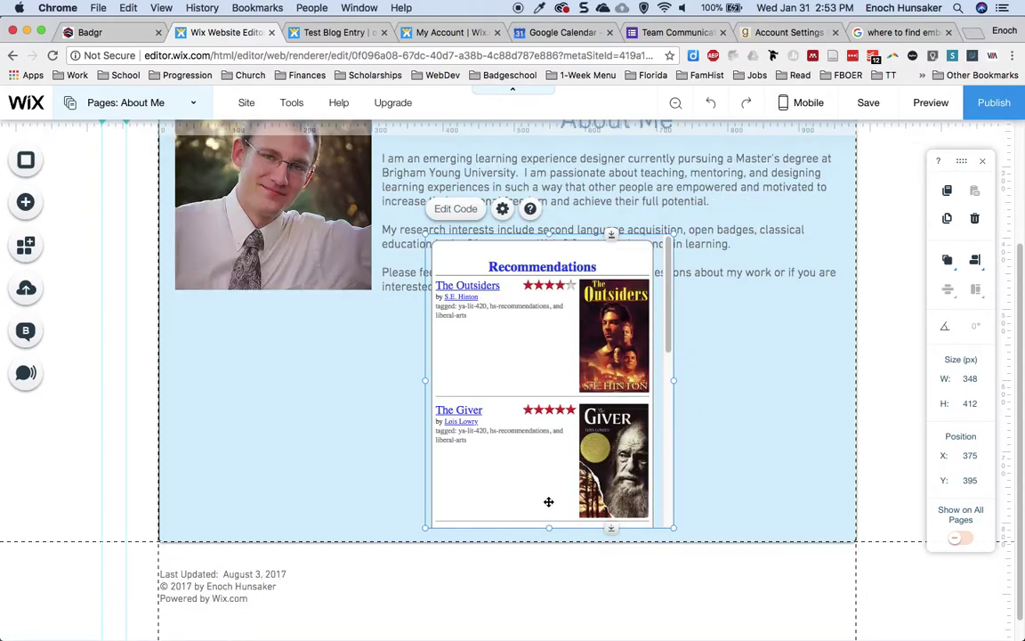
pyautogui.moveTo(551, 527); pyautogui.dragTo(551, 640)
pyautogui.scroll(-2, 765, 397)
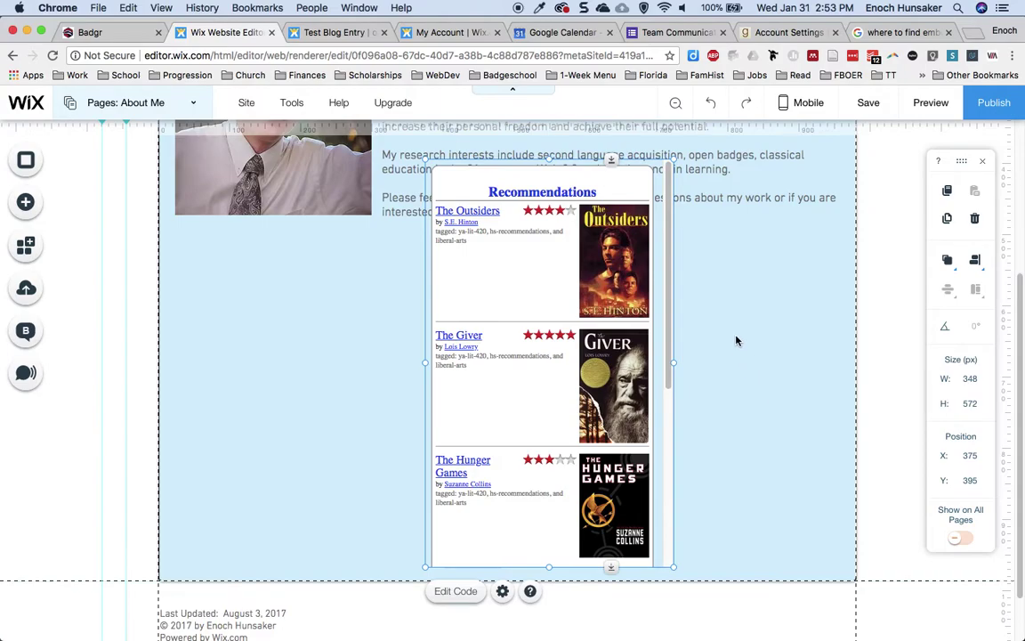
pyautogui.click(568, 289)
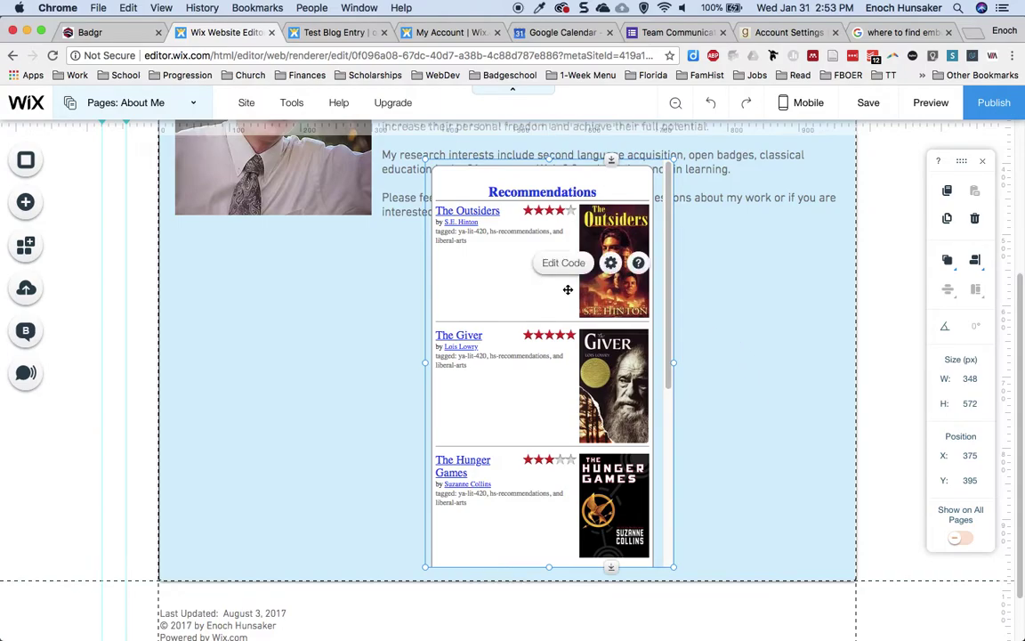